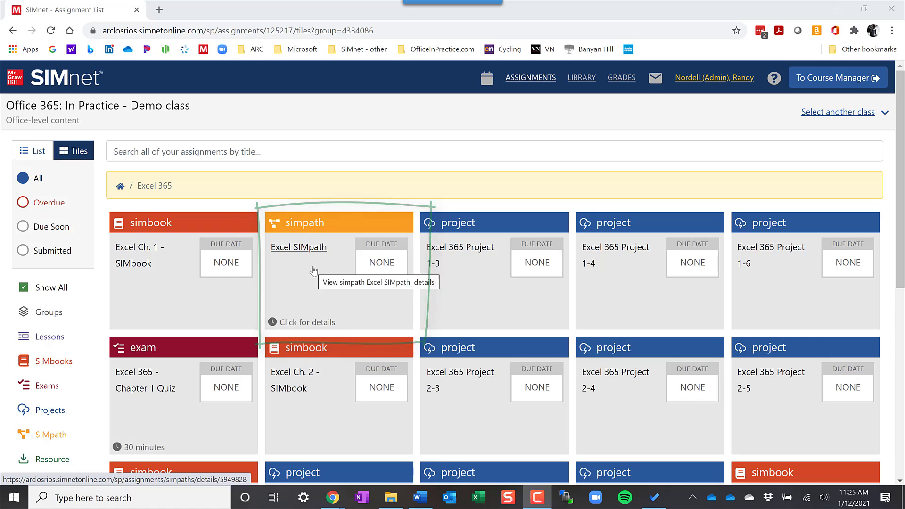
# - Open the Excel SIMpath assignment tile to view its pre-test, lesson and post-test details
pyautogui.click(313, 270)
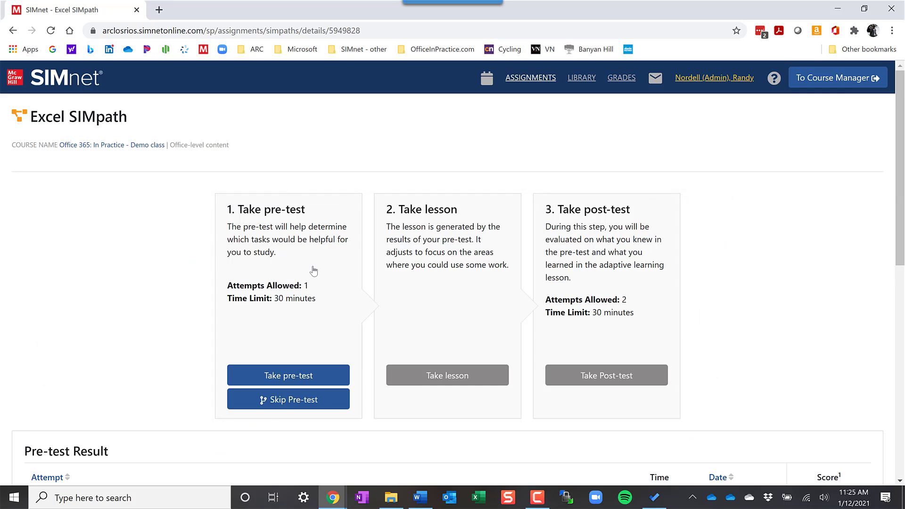
# - Start the Excel SIMpath pre-test and begin the exam at question 1
pyautogui.click(284, 377)
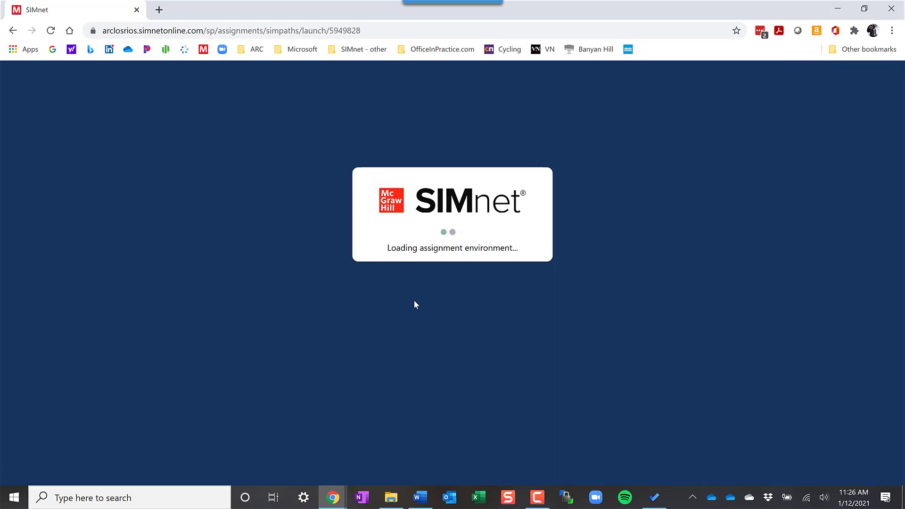
pyautogui.click(452, 238)
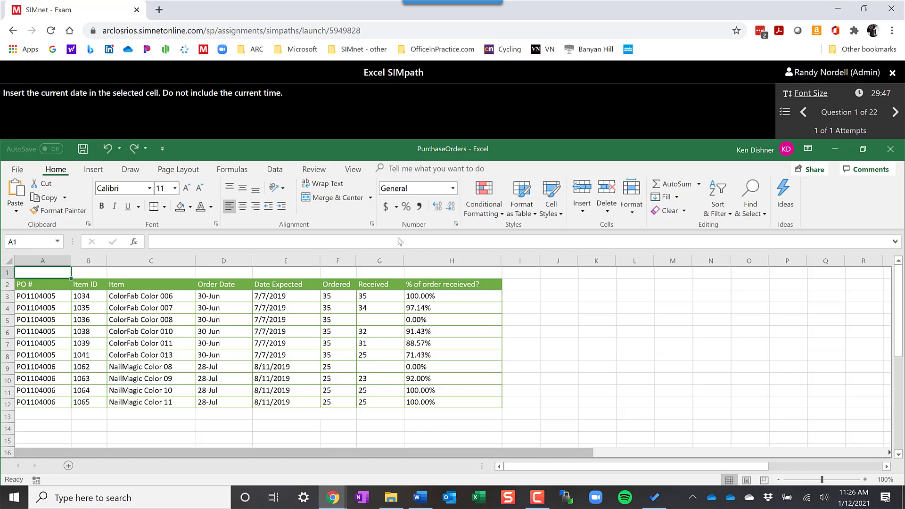
pyautogui.moveTo(899, 163)
pyautogui.mouseDown()
pyautogui.moveTo(761, 166)
pyautogui.moveTo(760, 58)
pyautogui.moveTo(900, 161)
pyautogui.mouseUp()
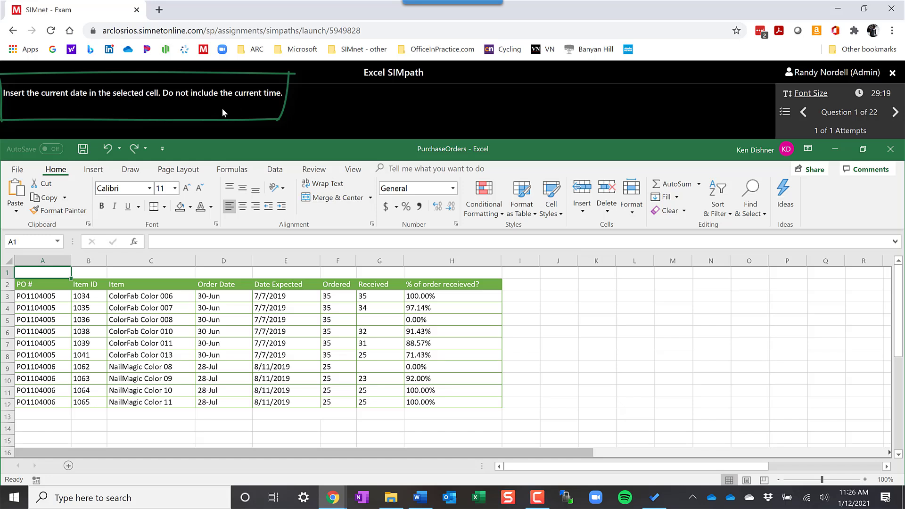
# - Browse the Draw, Page Layout, Formulas and Home ribbons, then open and close the Borders list
pyautogui.click(134, 174)
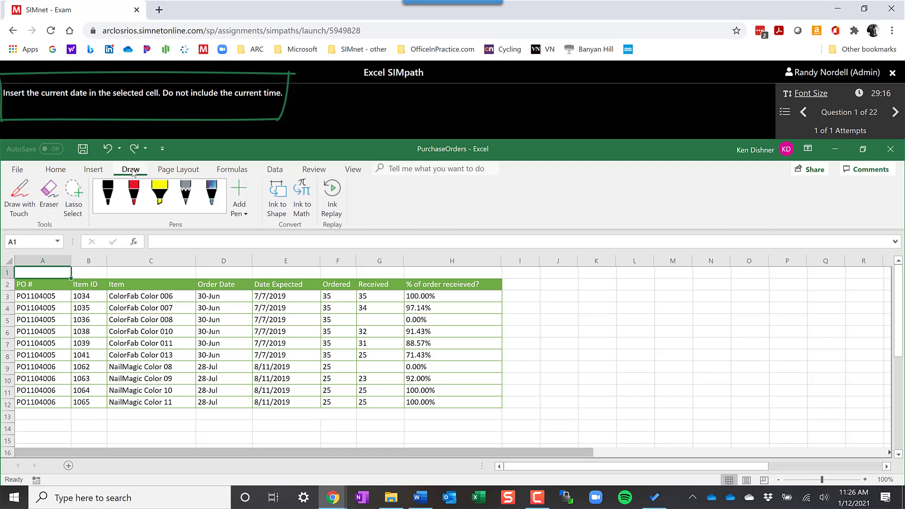
pyautogui.click(178, 172)
pyautogui.click(232, 170)
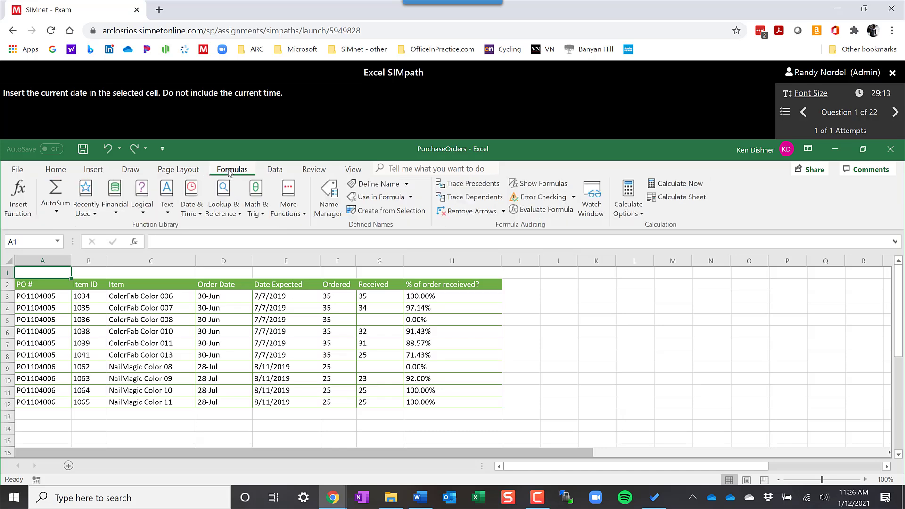
pyautogui.click(56, 169)
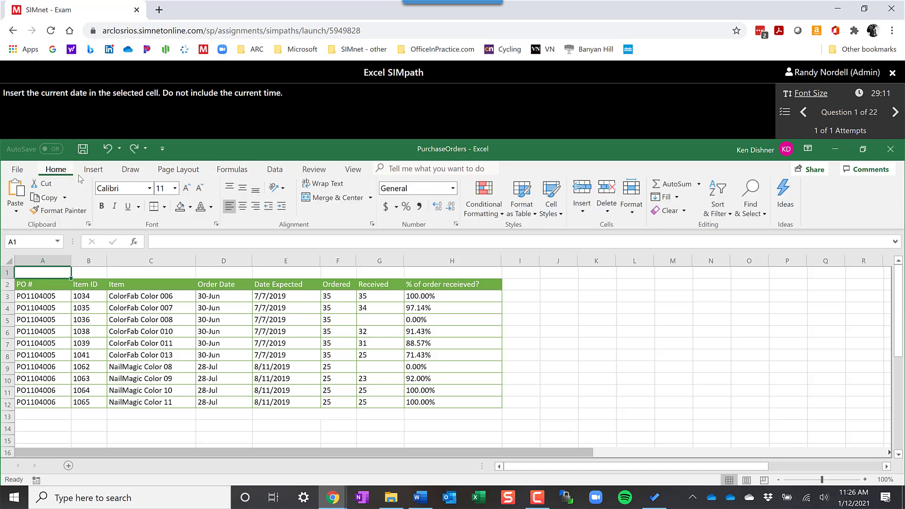
pyautogui.click(164, 207)
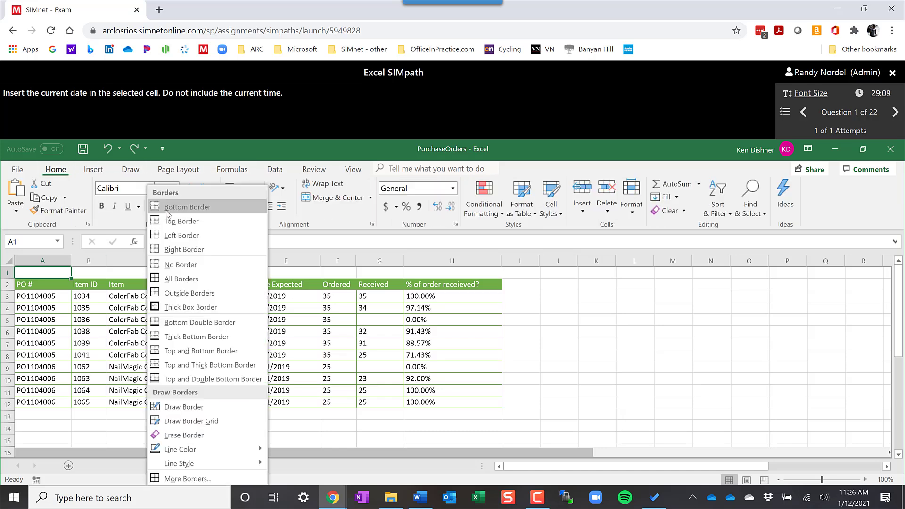
pyautogui.click(117, 222)
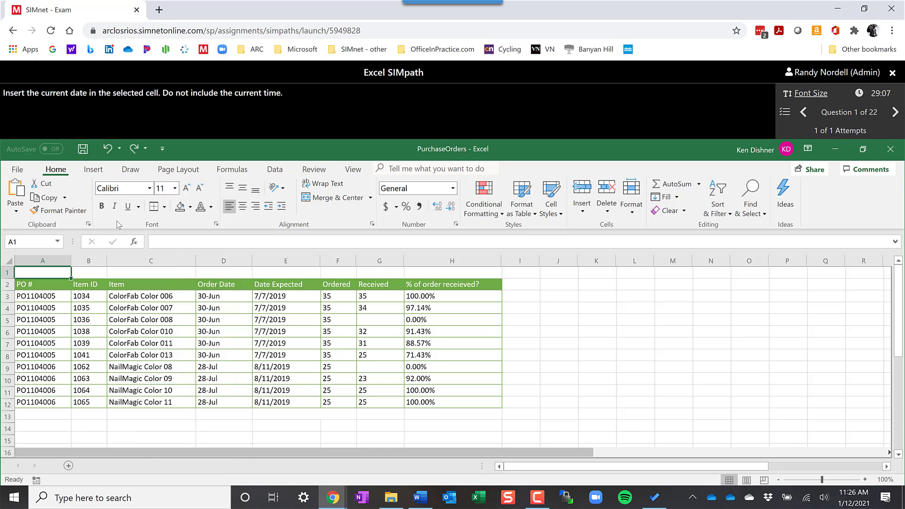
# - Set the font to Arial in the Format Cells dialog and submit question 1's answer
pyautogui.click(216, 224)
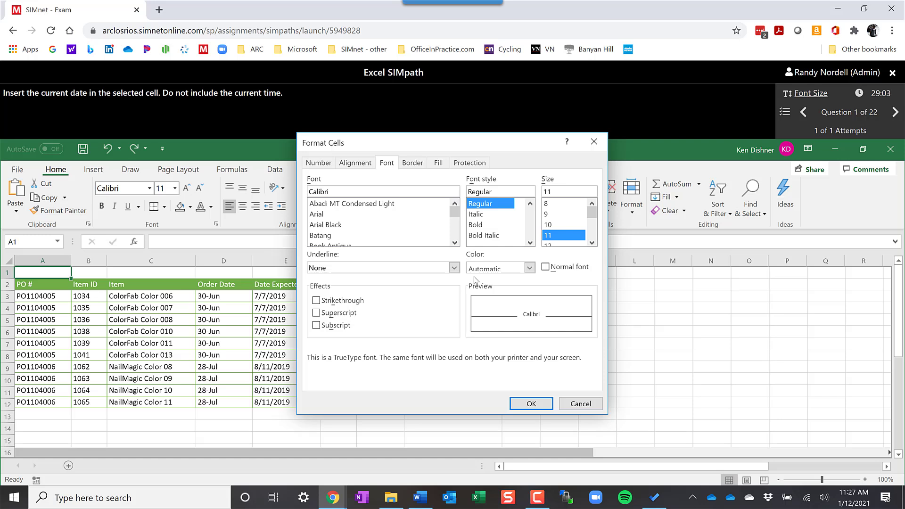
pyautogui.moveTo(319, 204); pyautogui.dragTo(321, 219)
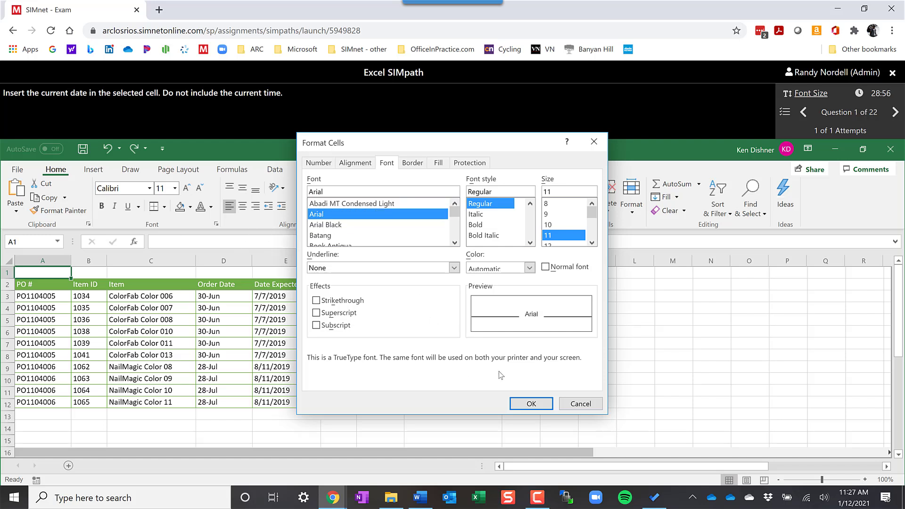
pyautogui.click(519, 406)
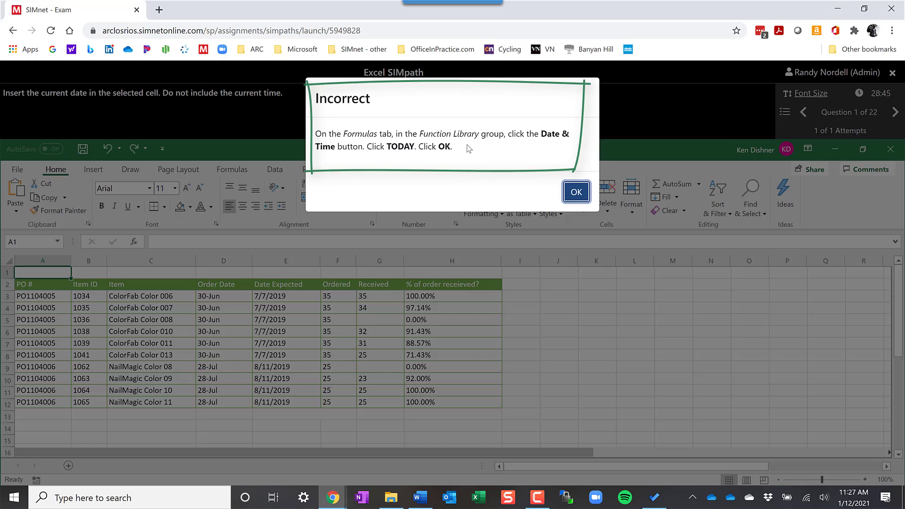
# - Dismiss the Incorrect feedback, then end and submit the pre-test
pyautogui.click(574, 193)
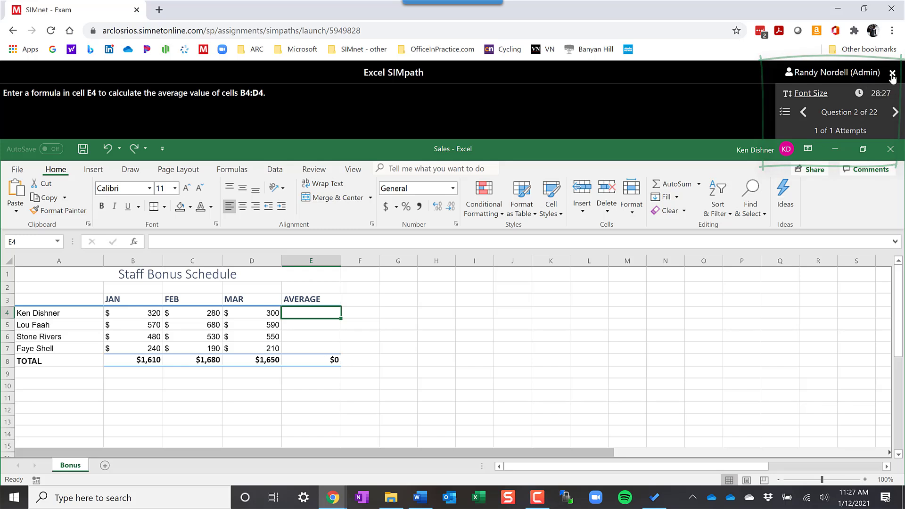
pyautogui.click(892, 74)
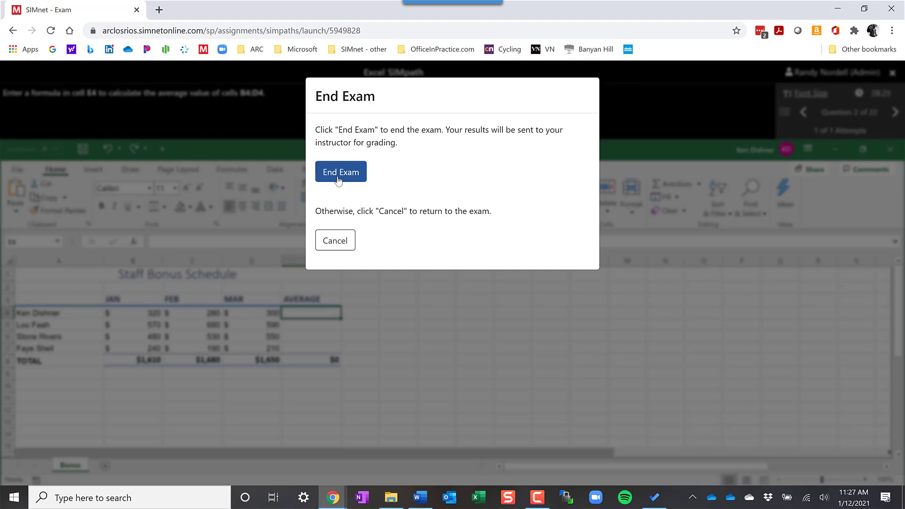
pyautogui.click(337, 179)
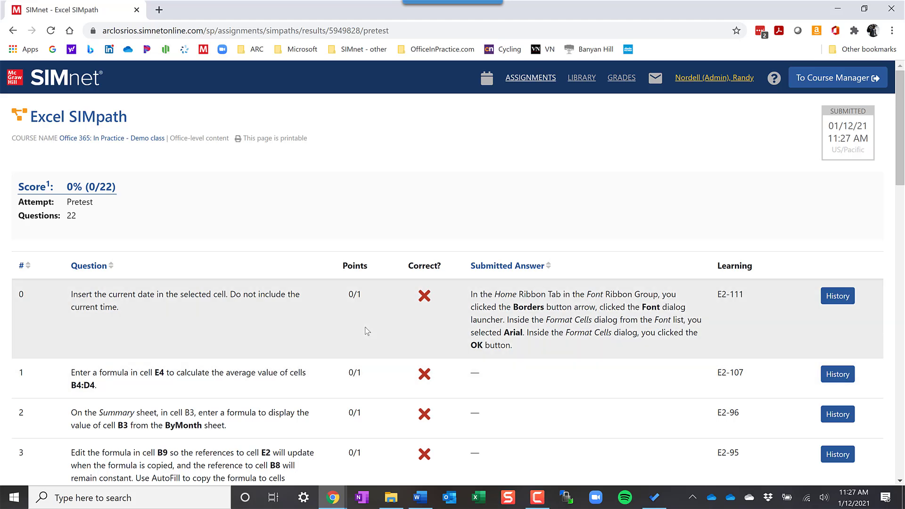
# - Return to the assignment list, reopen the Excel SIMpath and start its lesson
pyautogui.hotkey('alt', 'Left')
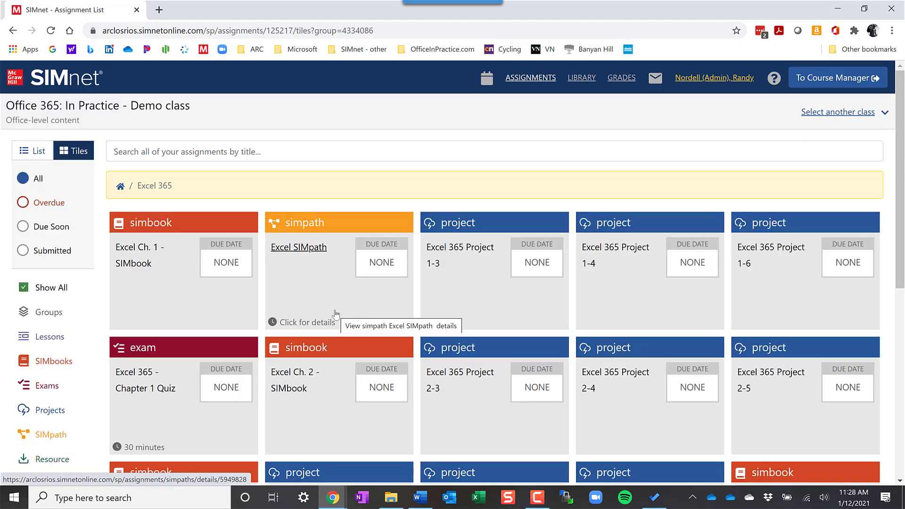
pyautogui.click(306, 280)
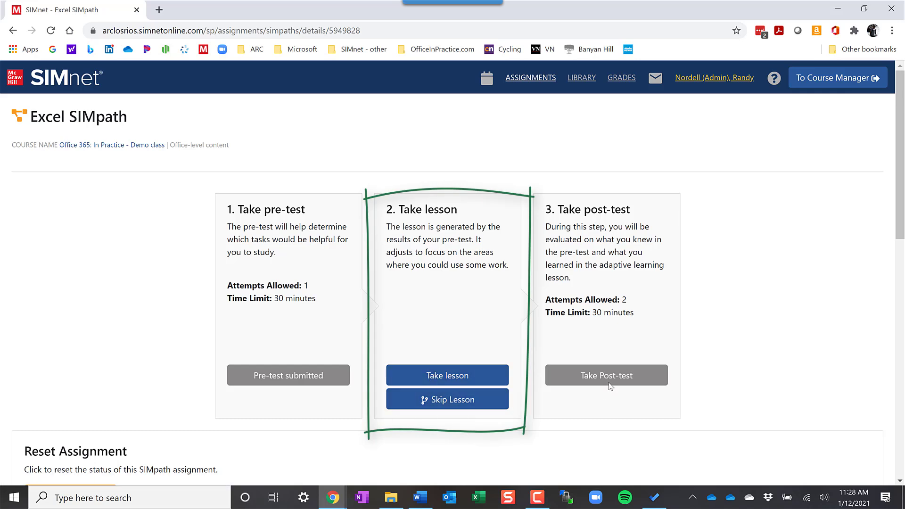
pyautogui.click(414, 376)
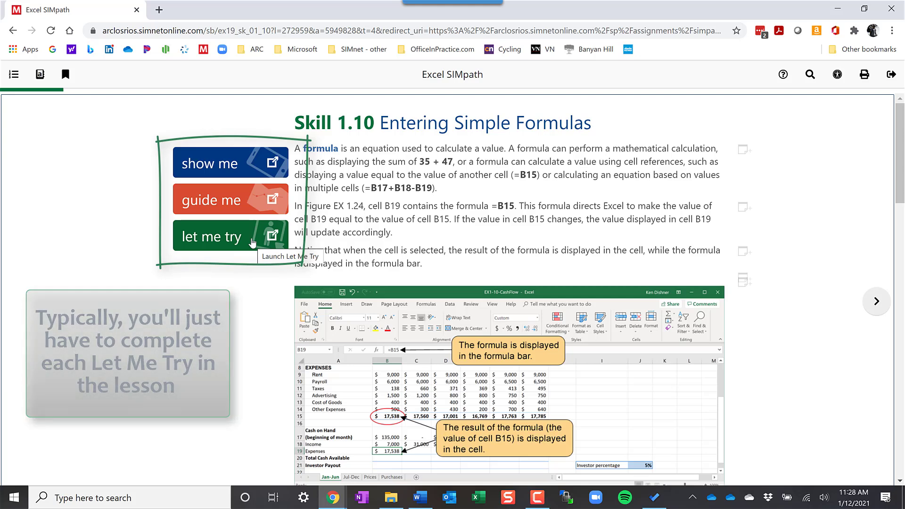
# - In the Let Me Try exercise, enter =B15 in cell B19 and advance to step 2
pyautogui.click(253, 240)
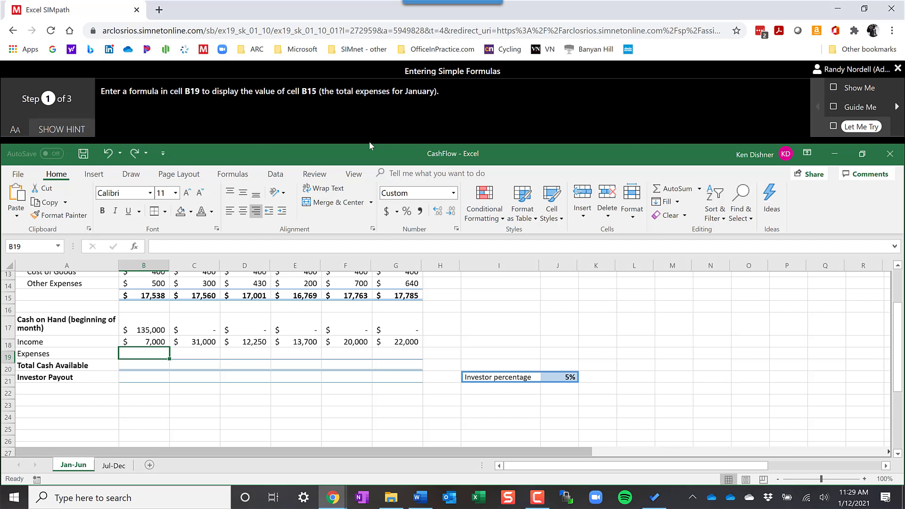
pyautogui.write('=')
pyautogui.click(149, 296)
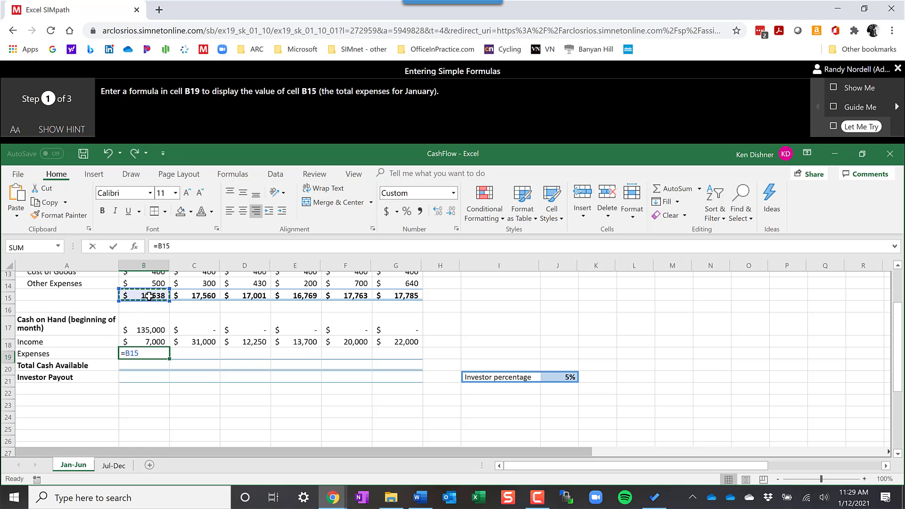
pyautogui.press('Return')
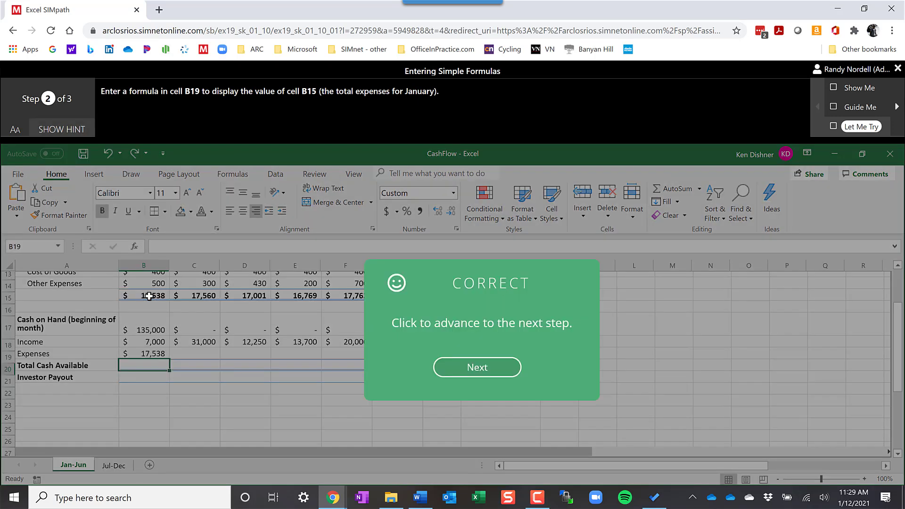
pyautogui.click(500, 372)
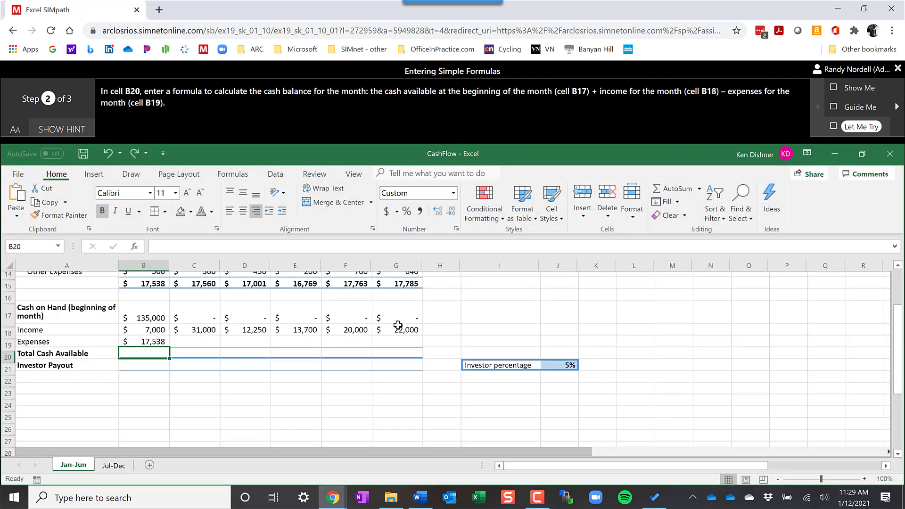
# - Browse the Page Layout, Formulas and Draw ribbons
pyautogui.click(182, 175)
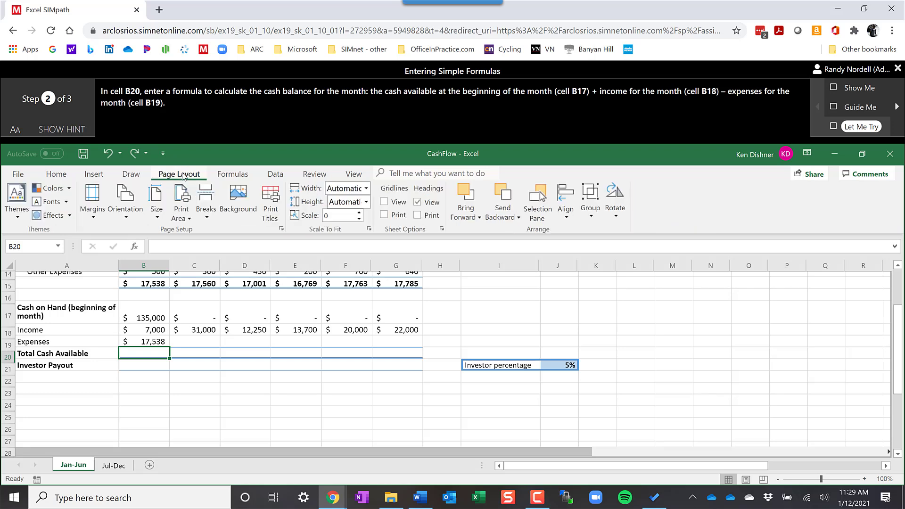
pyautogui.click(231, 175)
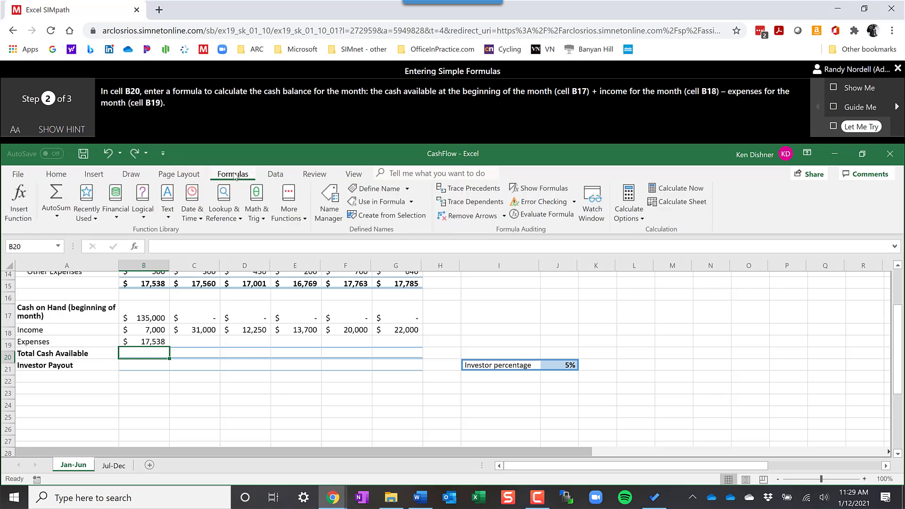
pyautogui.click(132, 175)
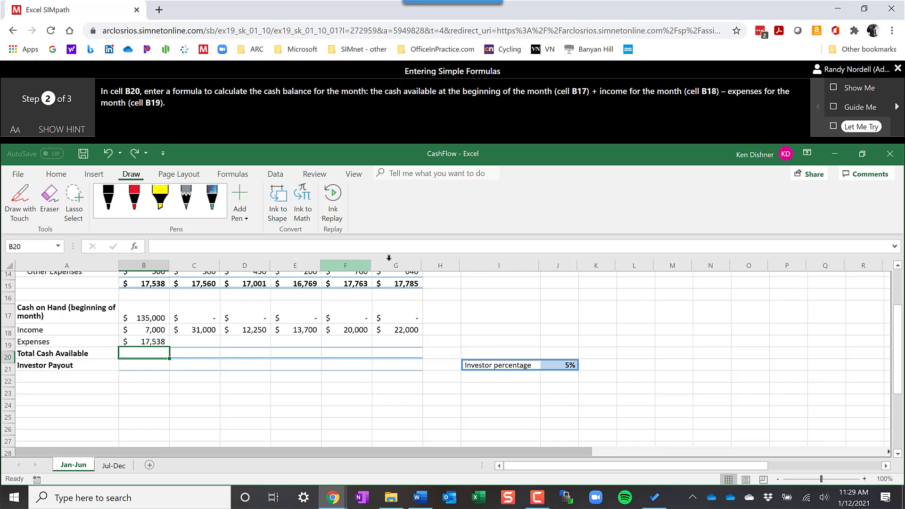
# - Close the Let Me Try exercise and exit the Skill 1.10 lesson
pyautogui.click(898, 69)
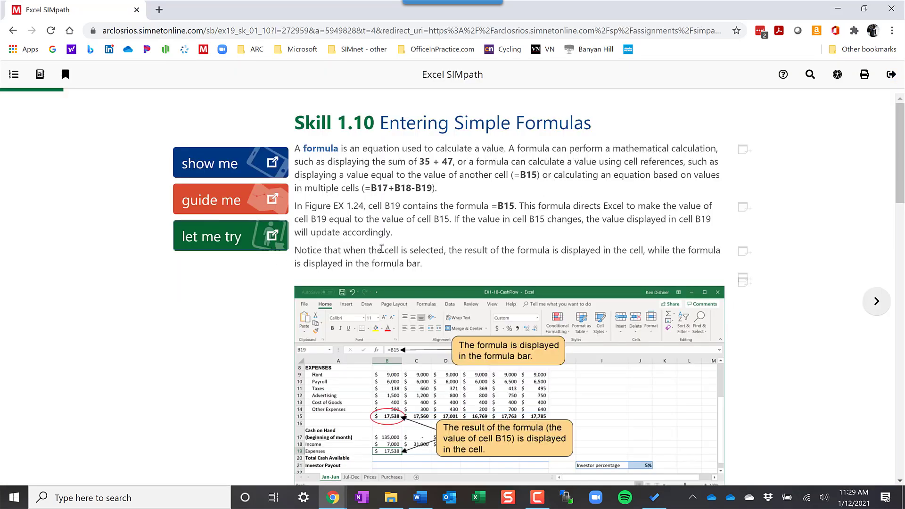
pyautogui.scroll(-1, 451, 262)
pyautogui.scroll(1, 451, 263)
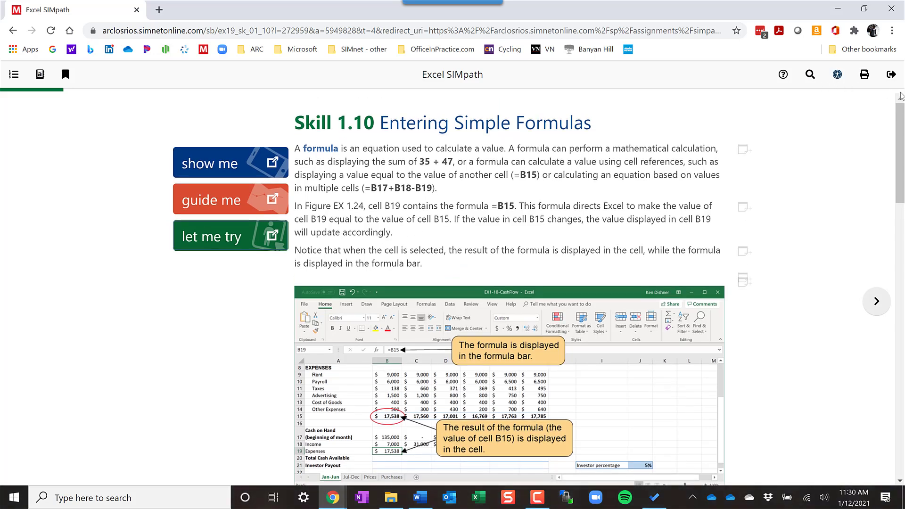
pyautogui.click(892, 74)
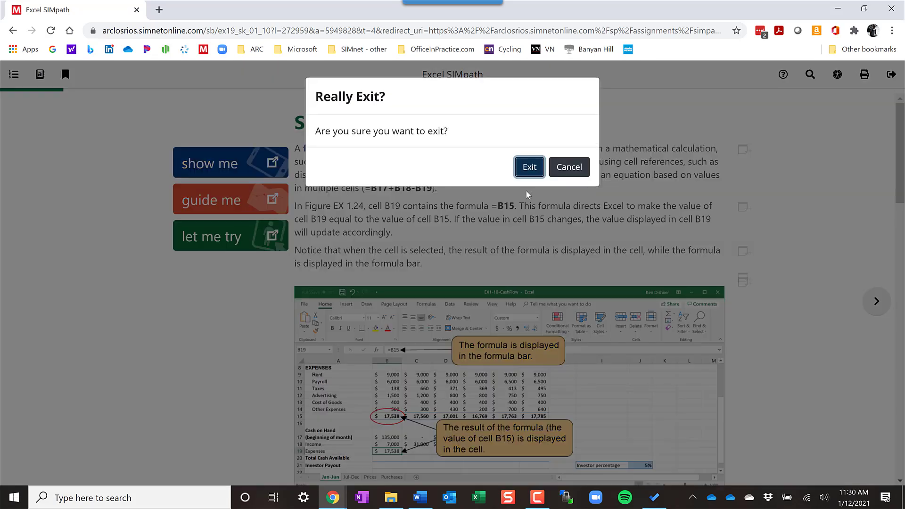
pyautogui.click(527, 169)
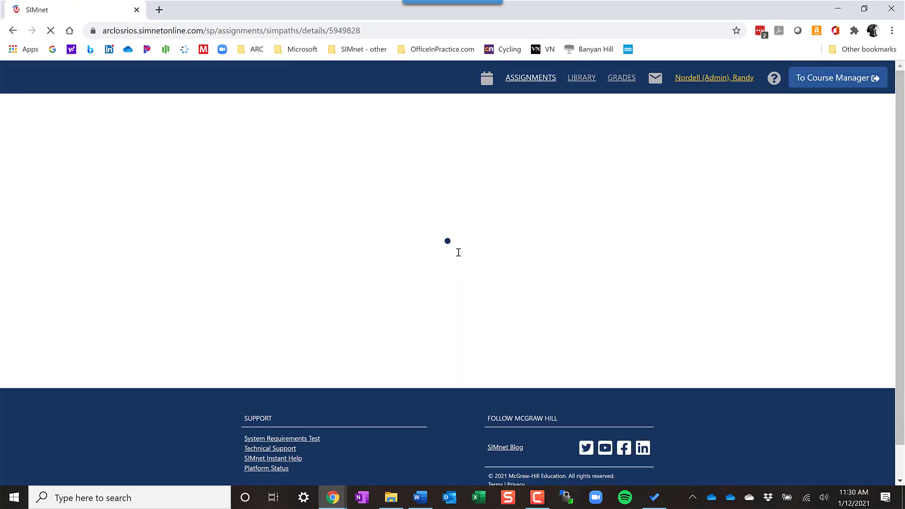